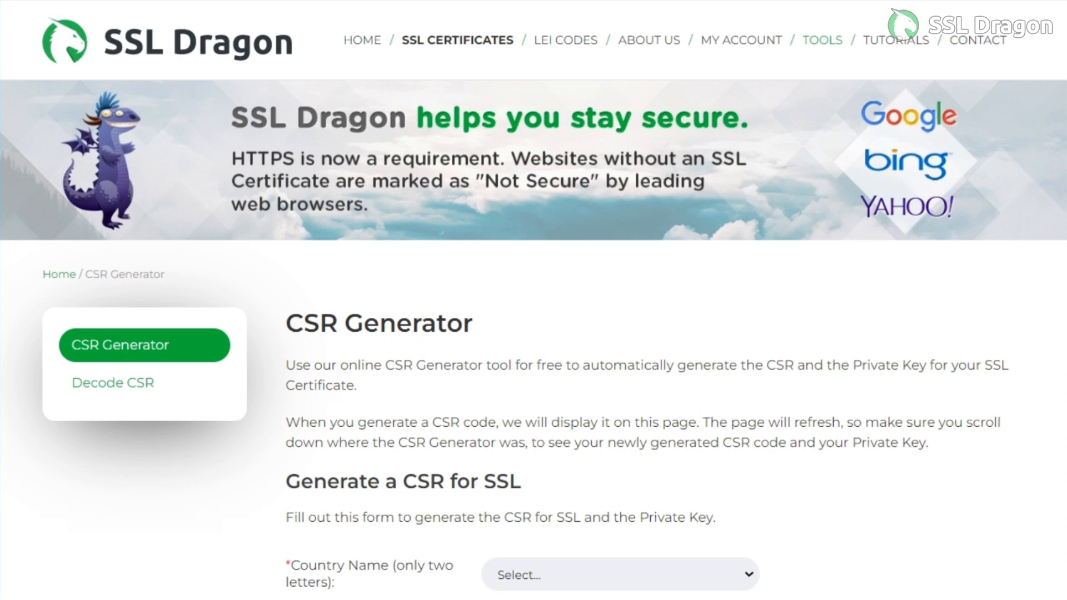
- Choose India as the country in the CSR generation form
scroll(533, 333, down, 2)
click(620, 470)
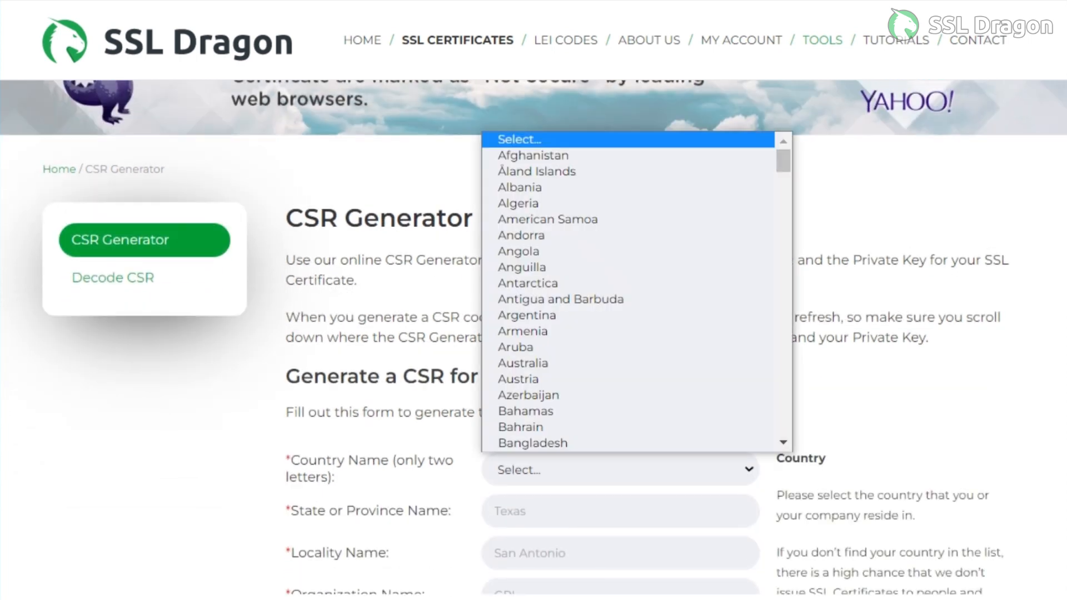
text(india)
key(Down)
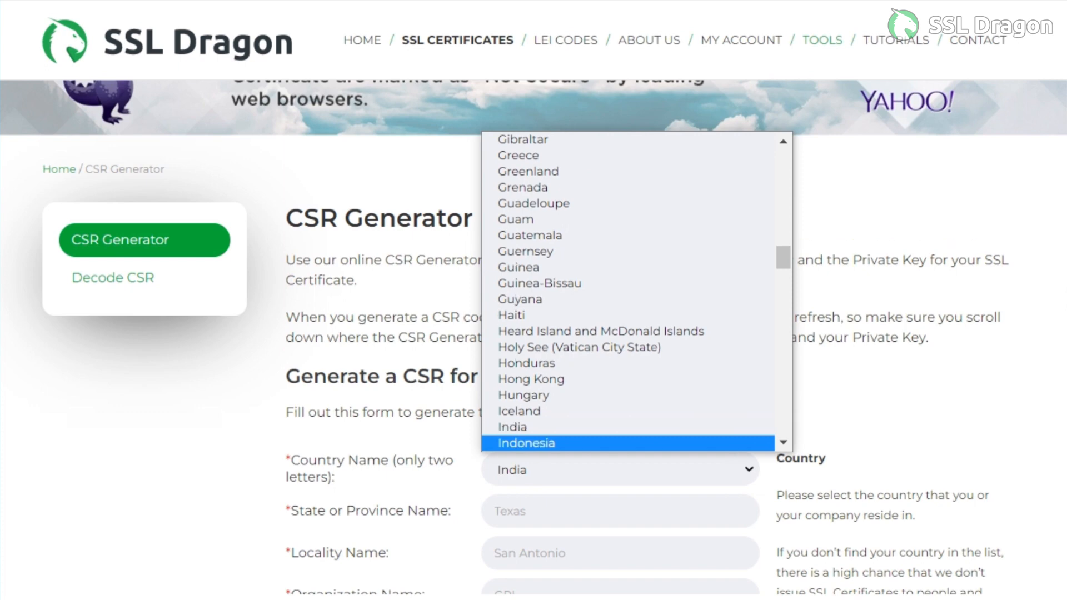
key(Up)
key(Return)
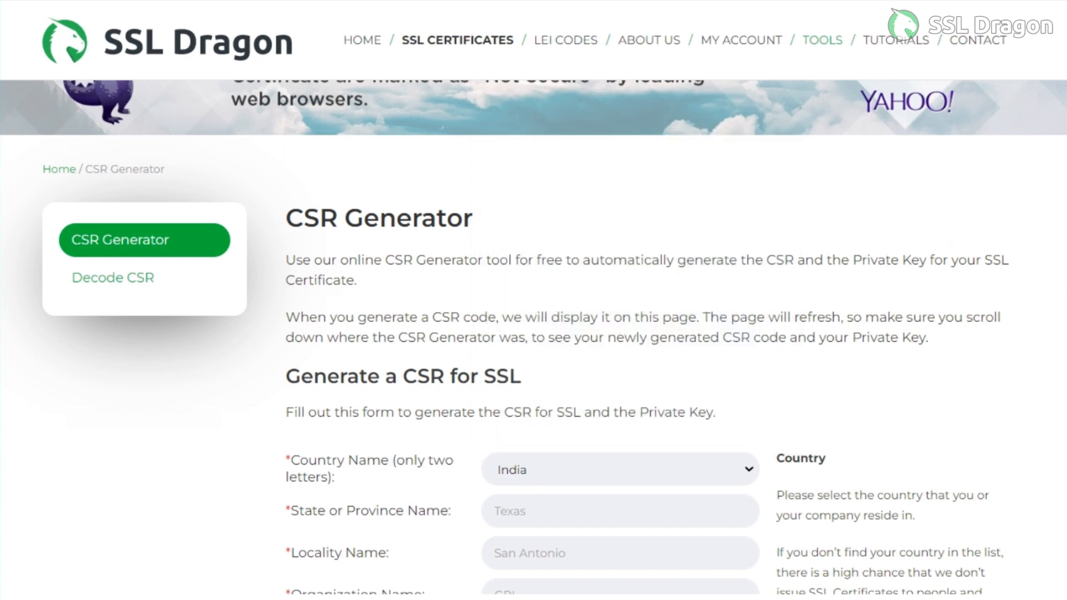
- Fill in the state or province name as Your-state and the locality name as Your-city
scroll(533, 334, down, 2)
click(496, 405)
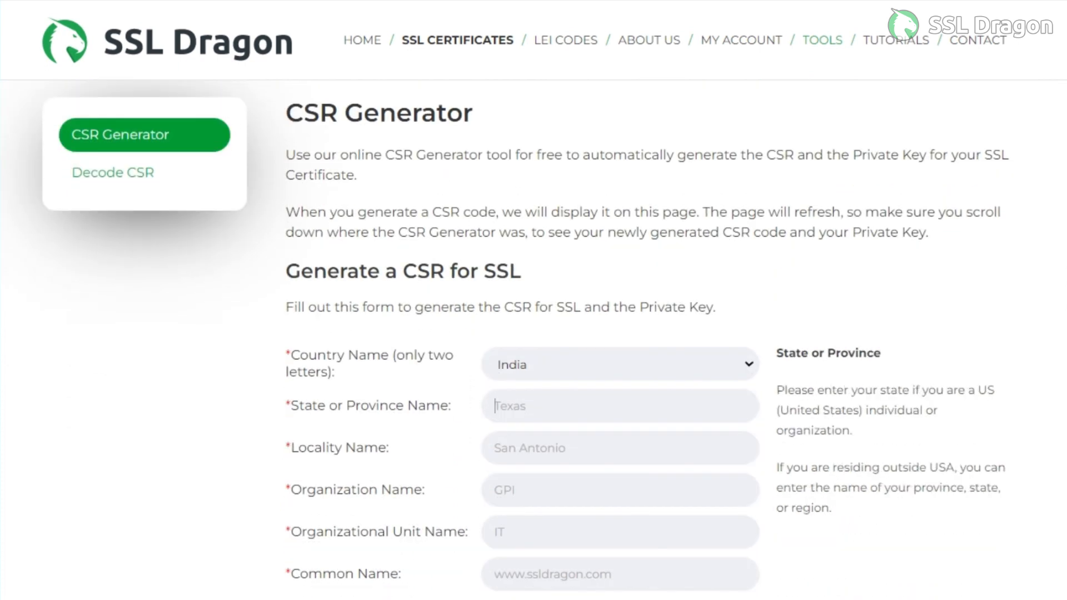
text(Your-state)
key(Tab)
text(Your-city)
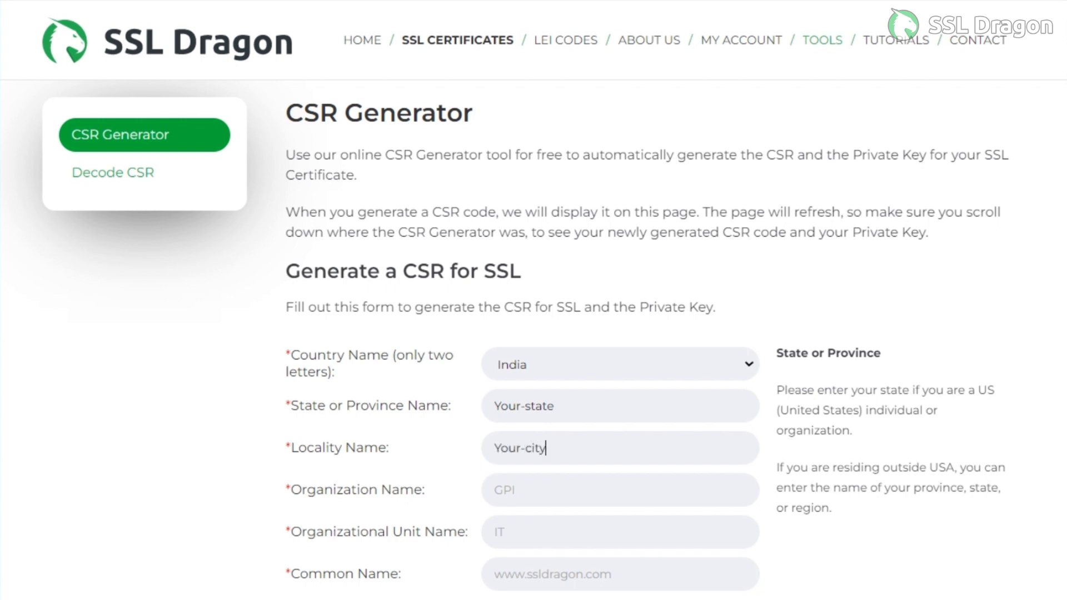
- Fill in the organization name as Unit-name and the organizational unit name as Demo-ssldragon
key(Tab)
text(Unit-name)
key(BackSpace)
key(BackSpace)
text(me)
key(Tab)
text(Demo)
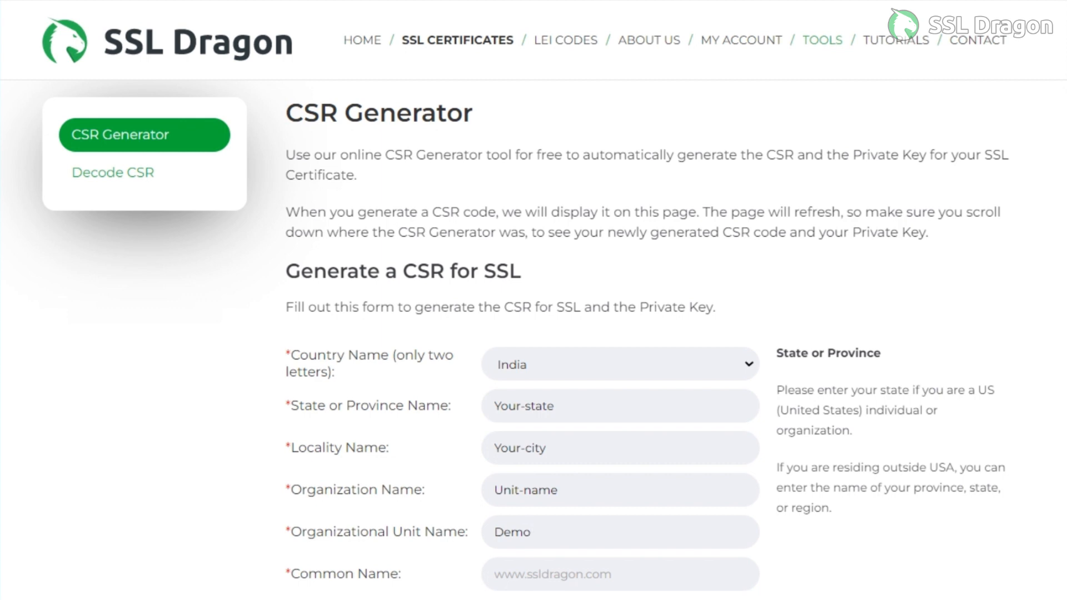
text(-ssldragon)
click(495, 574)
text(www.demo)
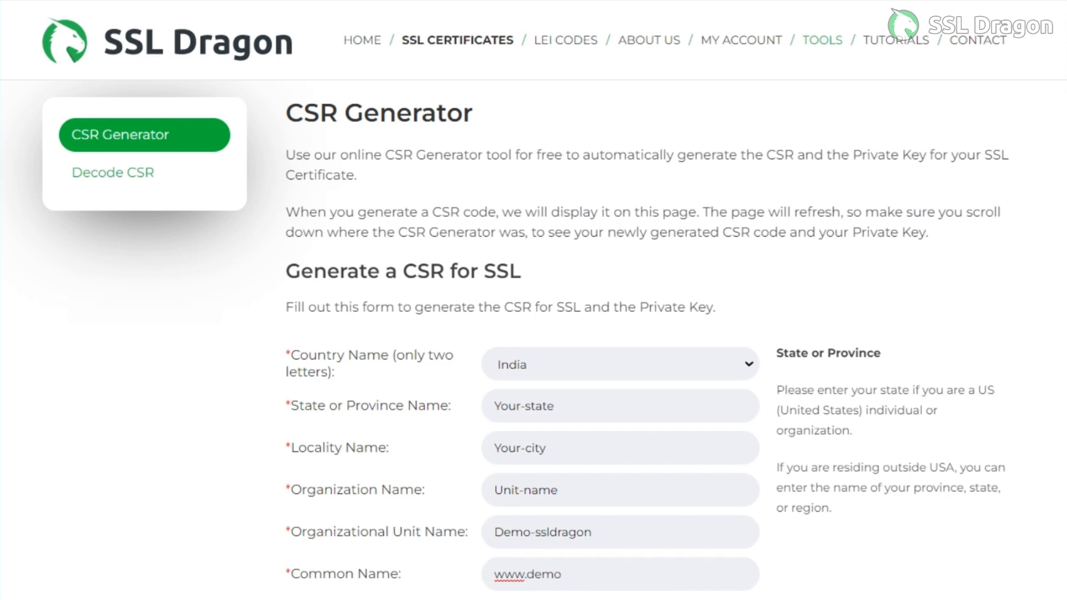
text(-ssldragon.com)
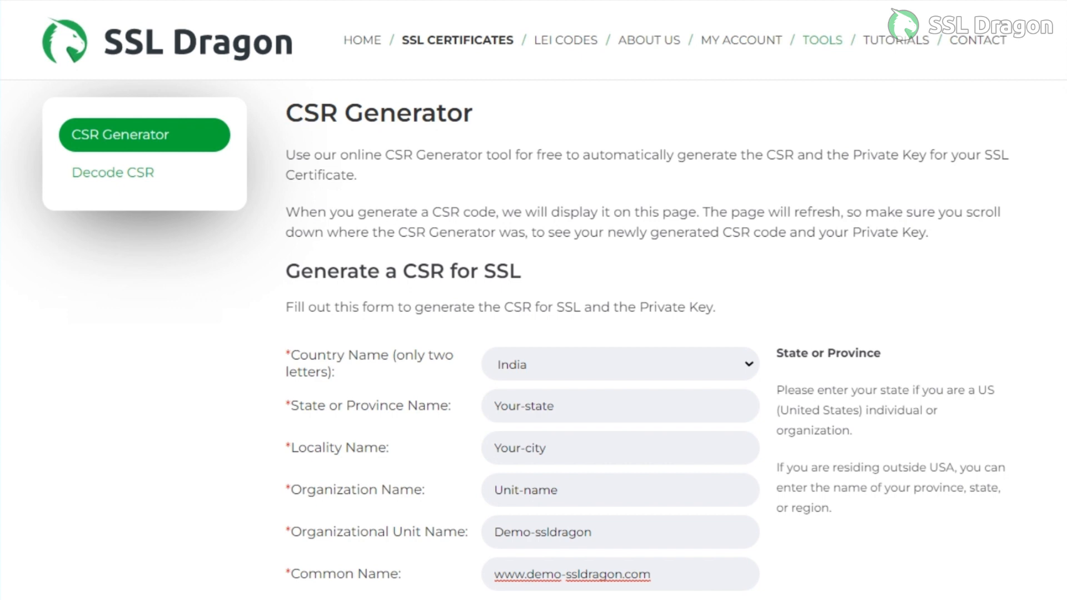
- Enter the contact's e-mail in the optional address field and generate the CSR and private key
scroll(533, 333, down, 4)
key(Tab)
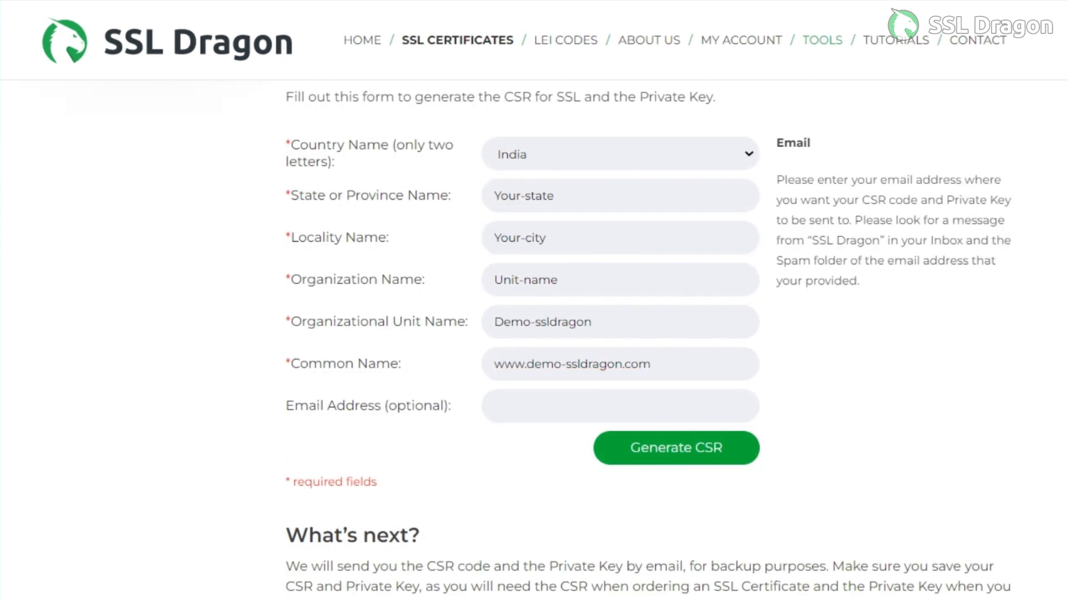
text(user@demo-s)
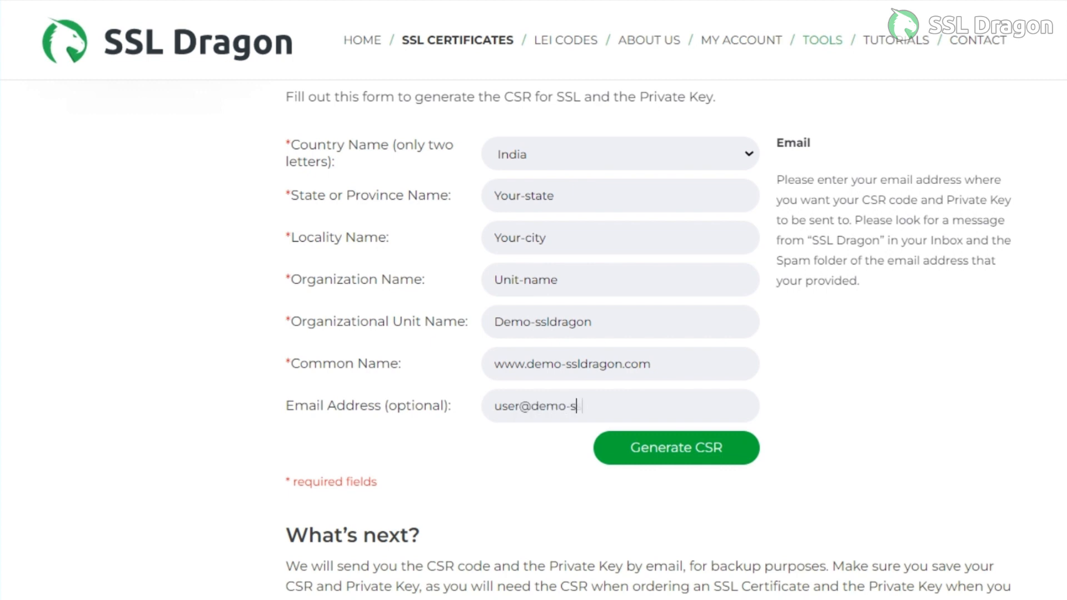
text(sldragon.com)
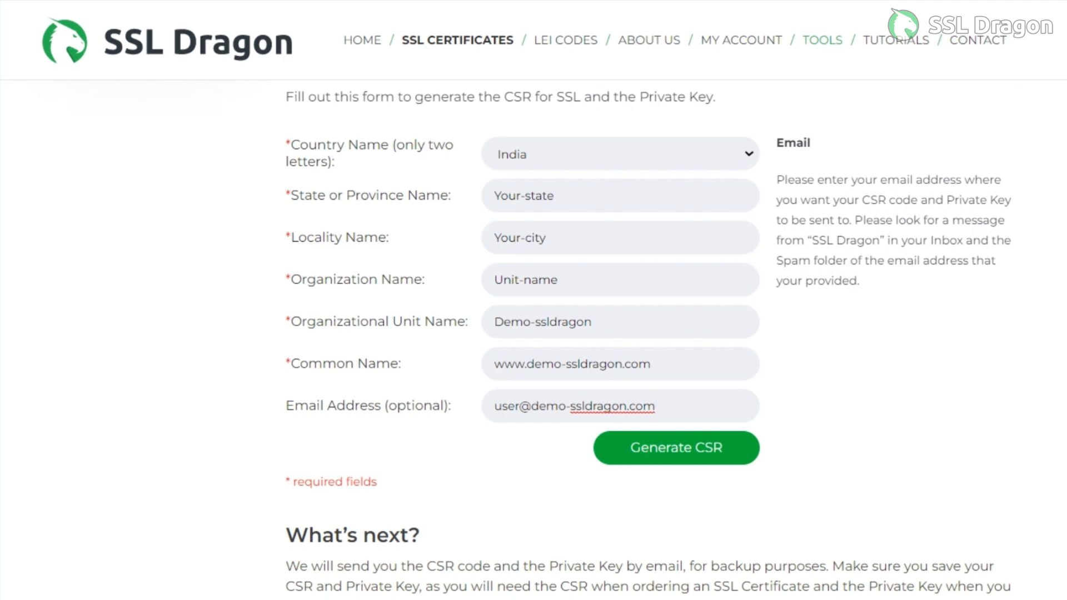
key(Tab)
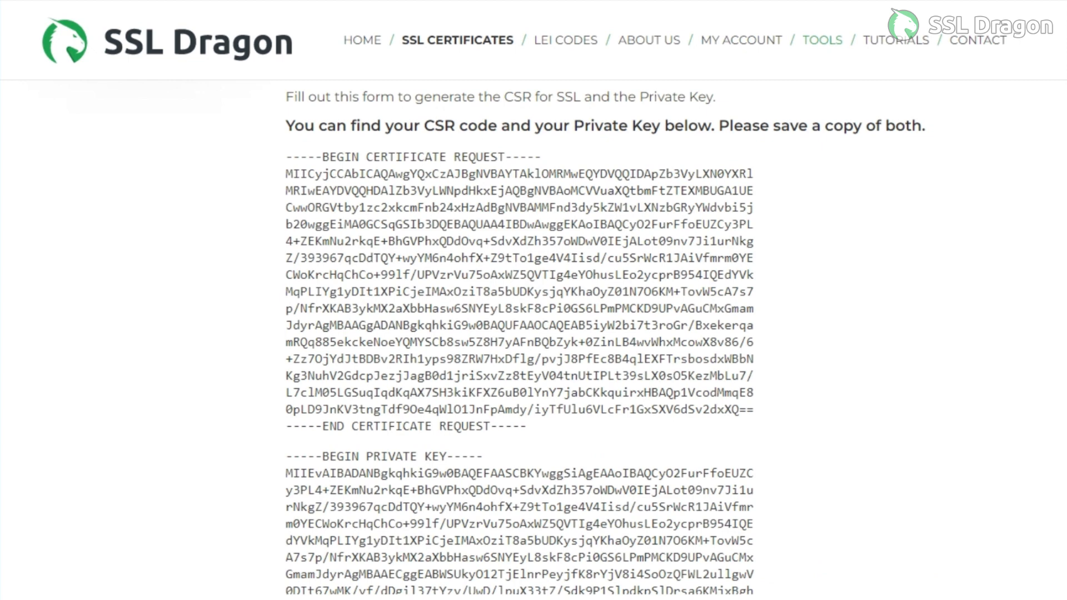
- Select the complete generated certificate request text, and the private key text below it
drag(286, 157, 527, 426)
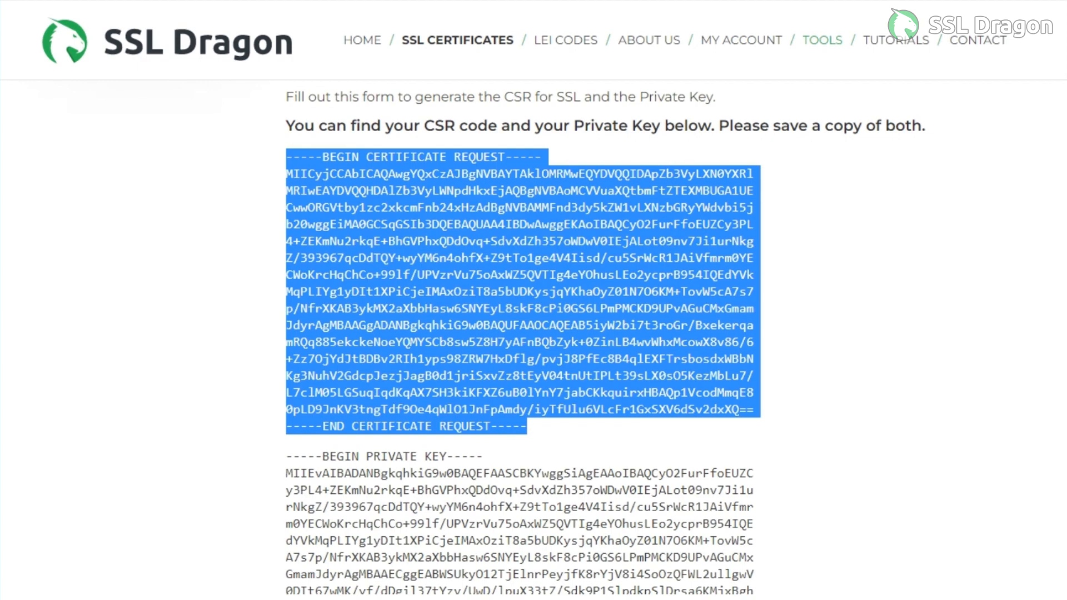
scroll(522, 333, down, 5)
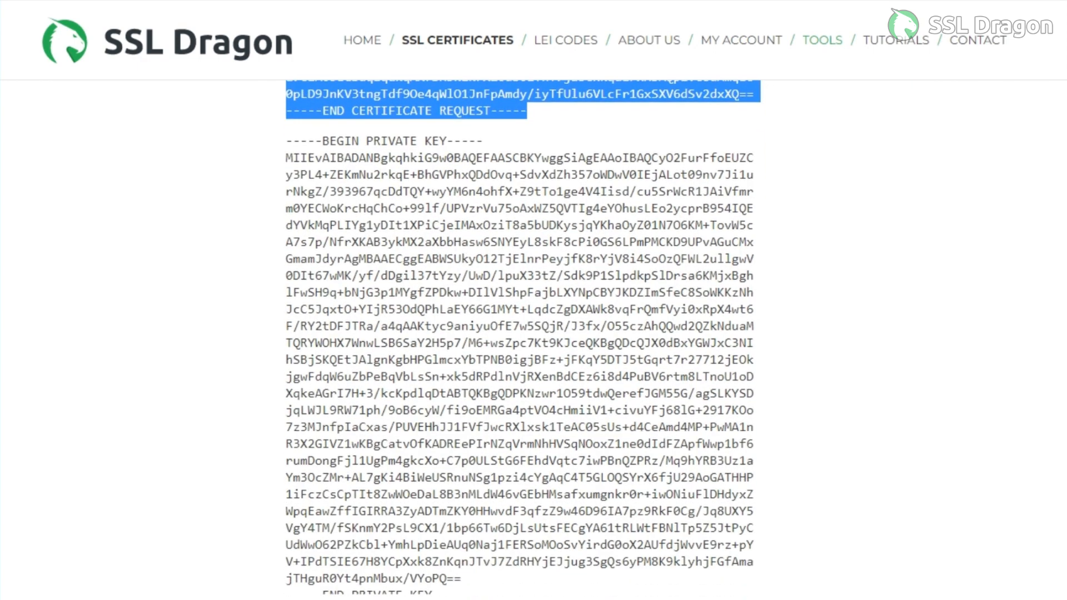
drag(286, 141, 461, 579)
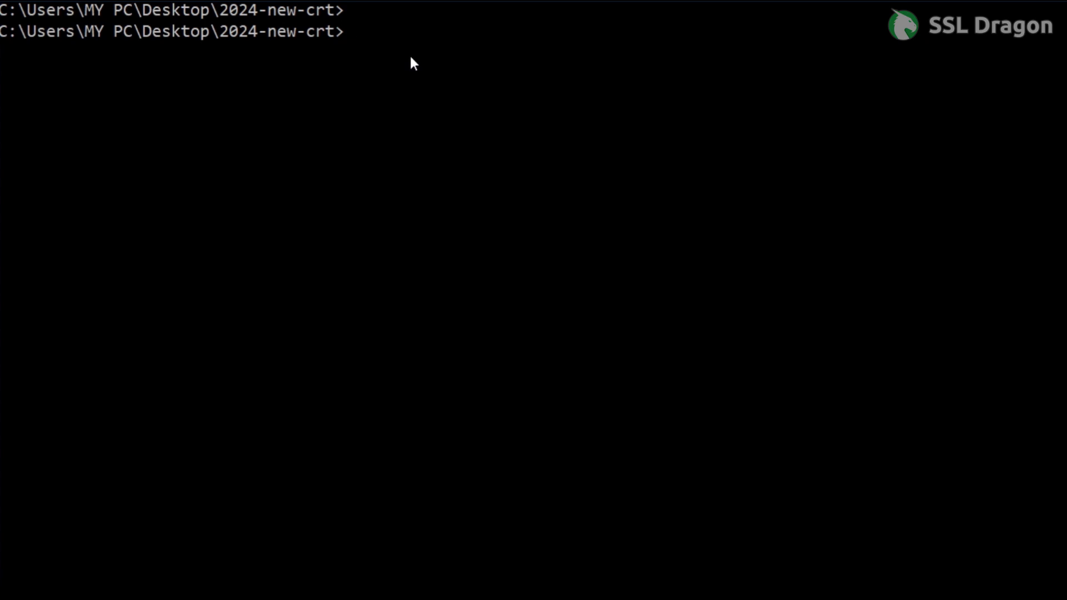
- In the Windows command prompt, run heroku login and authorize the Heroku CLI login in the browser
text(heroku login)
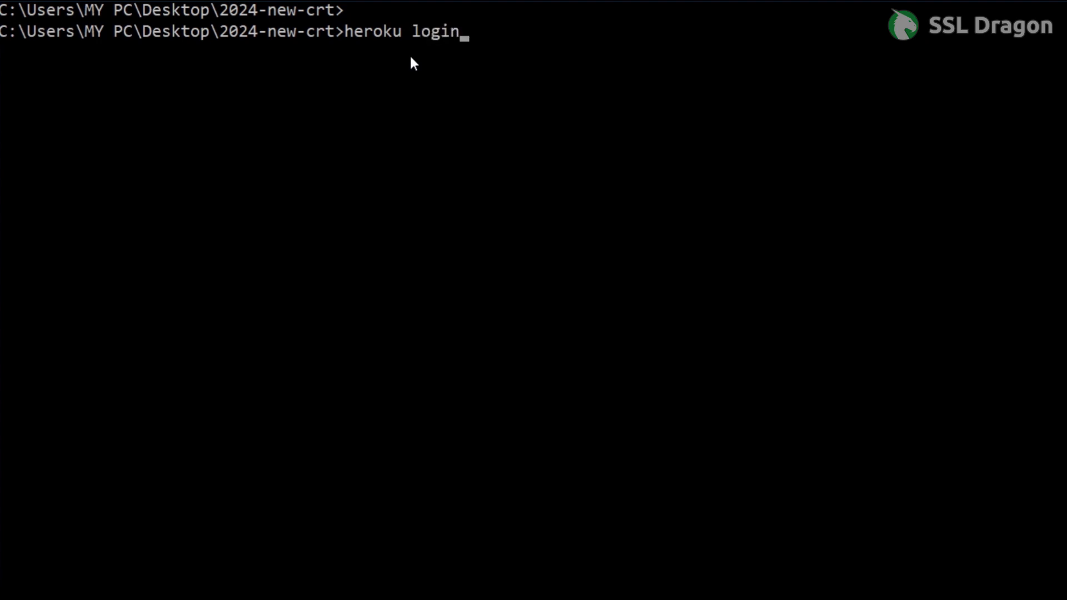
key(Return)
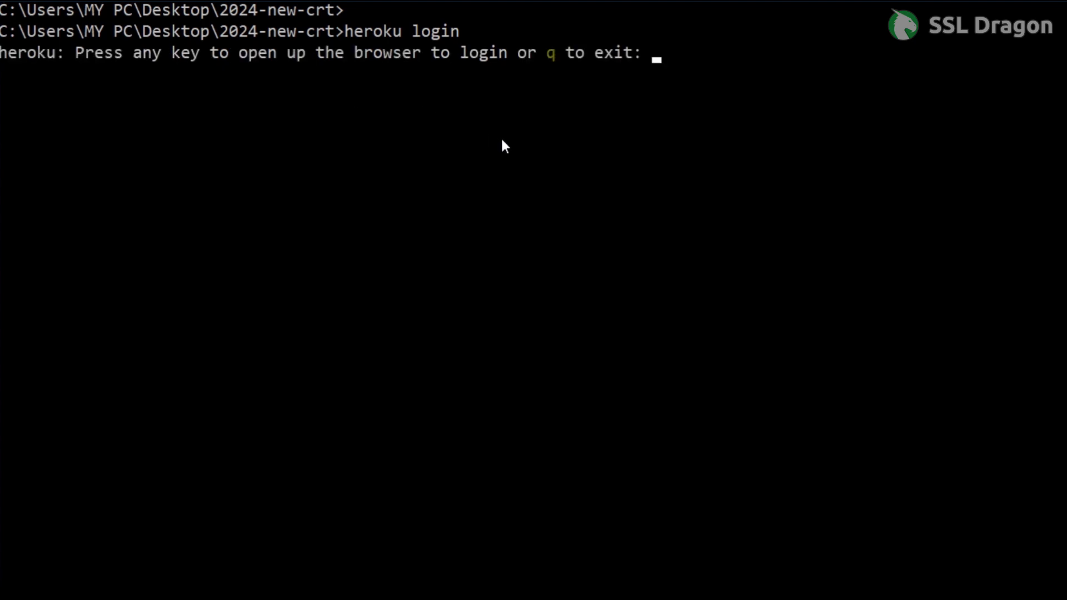
key(Return)
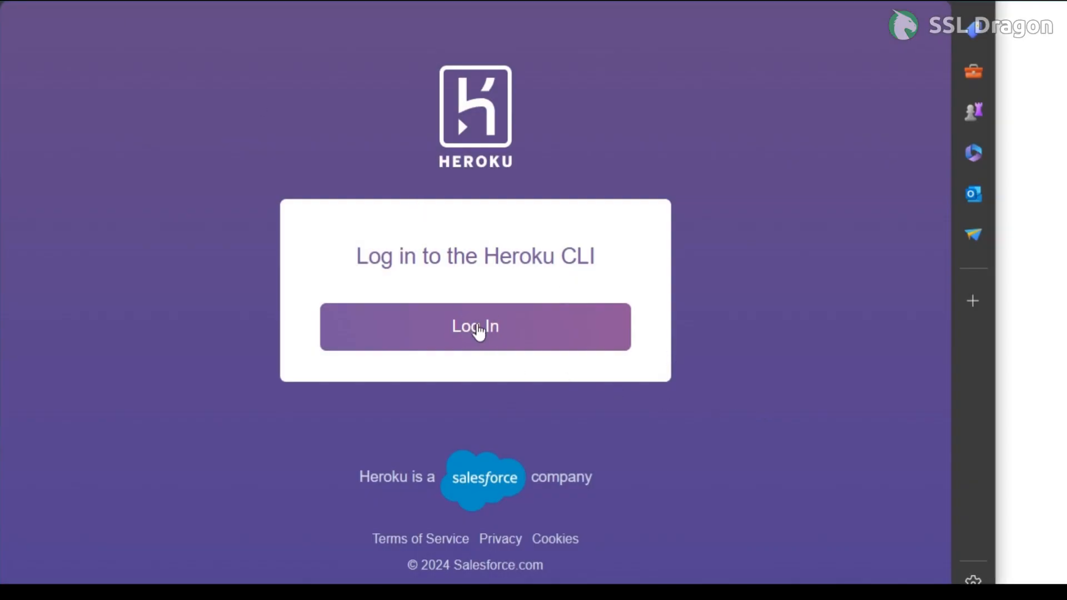
click(478, 331)
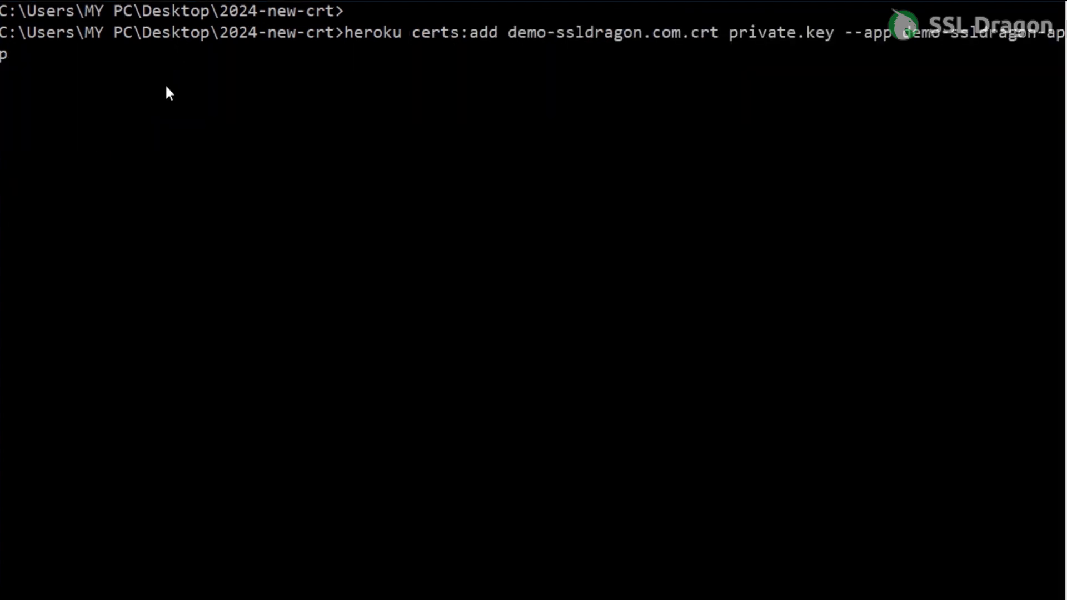
- Run heroku certs:add demo-ssldragon.com.crt private.key --app demo-ssldragon-app, and check the certificate with heroku certs:info for the same app
key(Return)
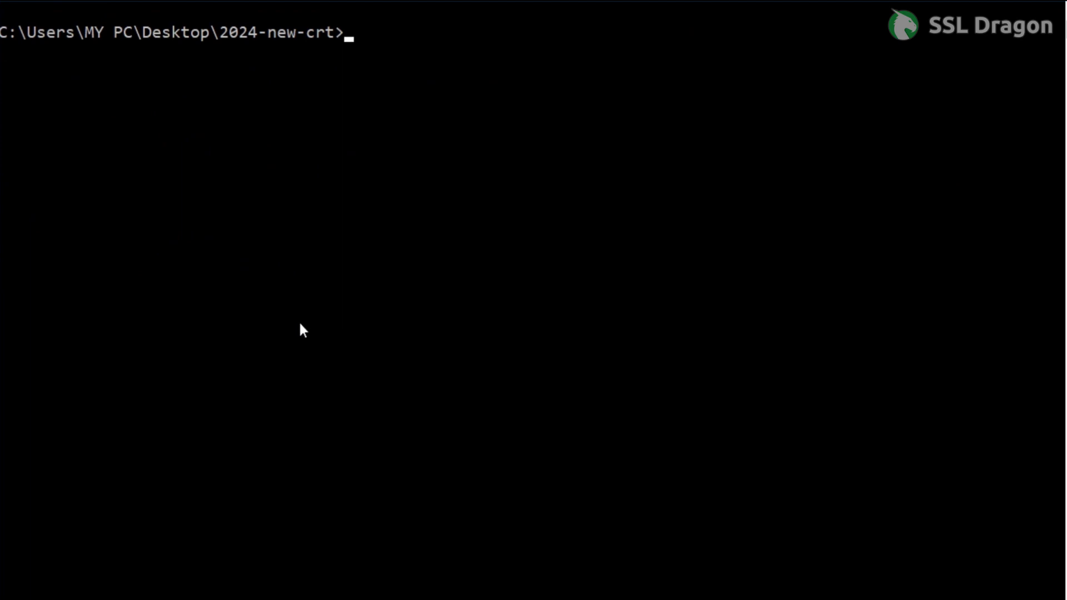
text(heroku certs:info)
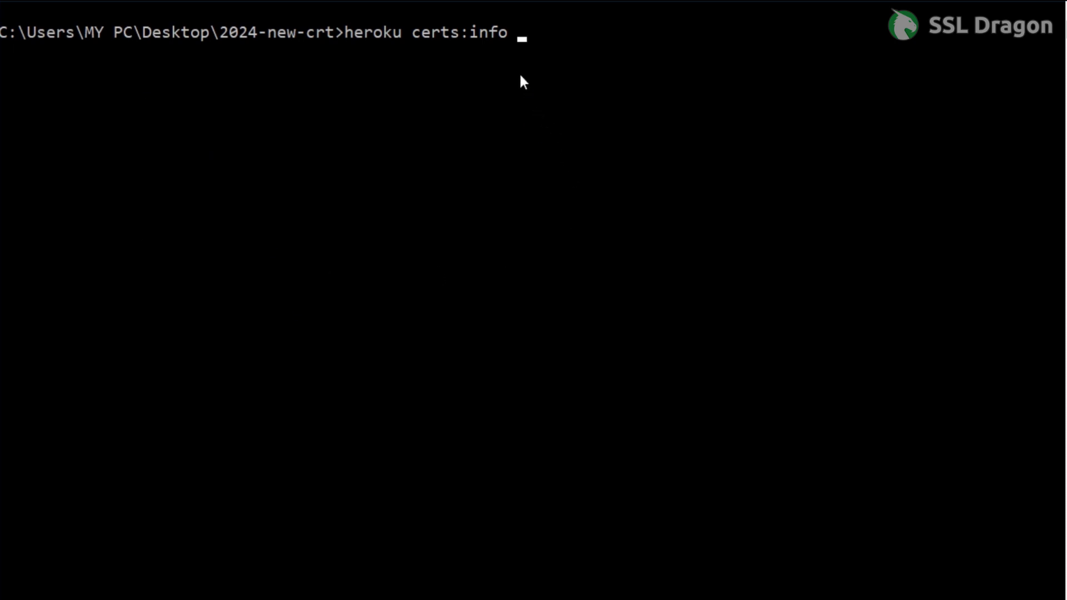
text(--app demo-ssldragon-app)
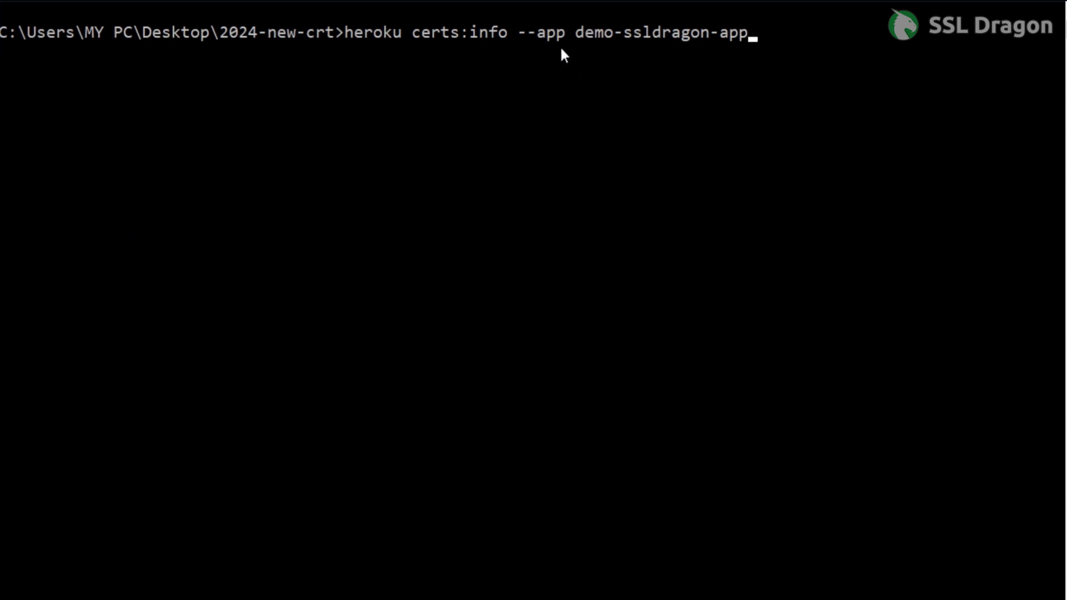
key(Return)
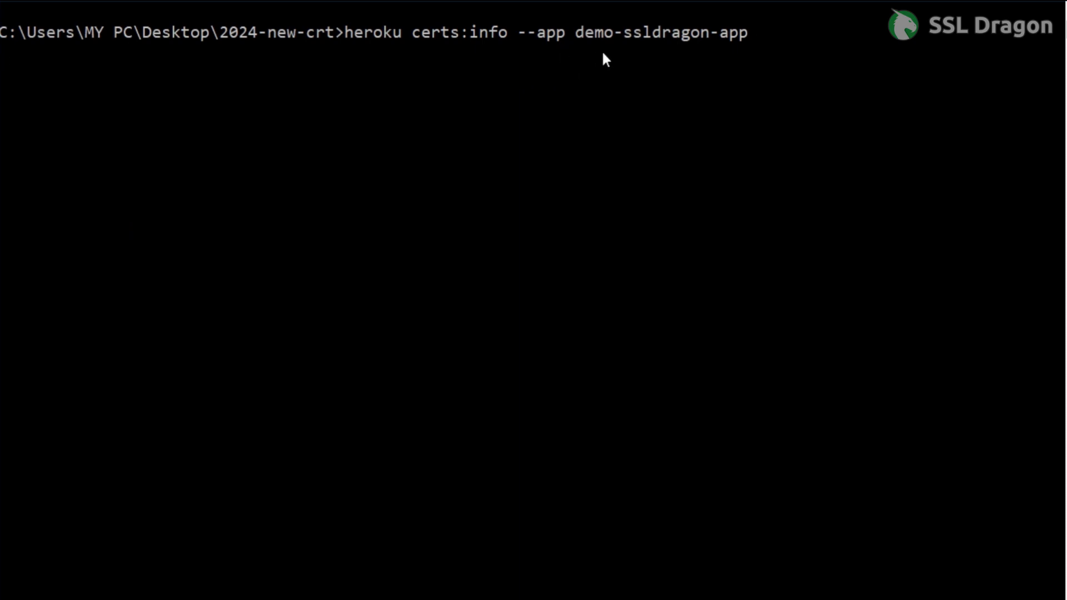